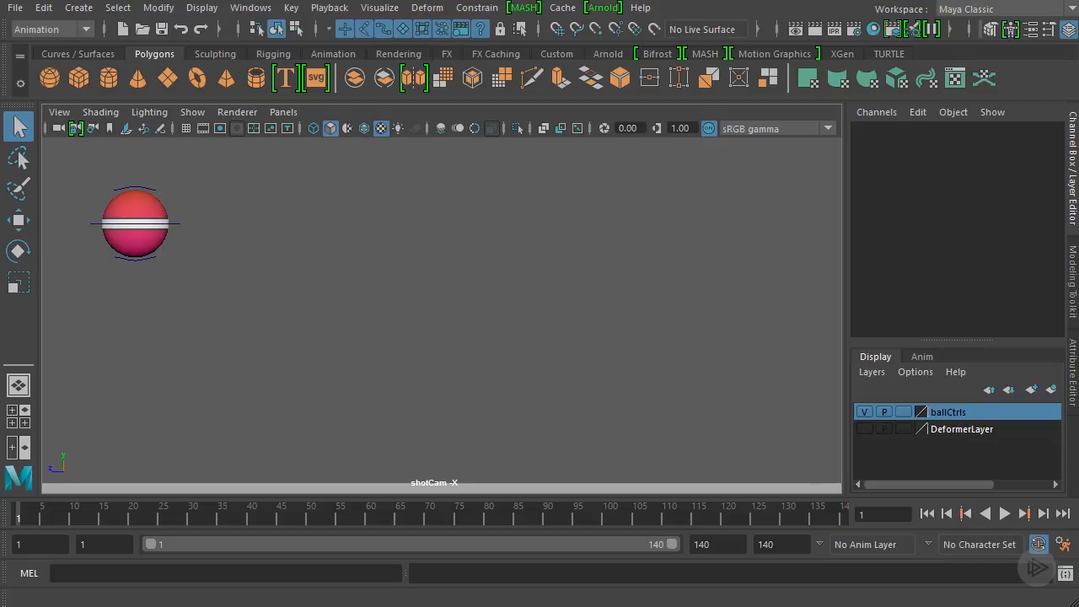
Select the ball's main control and open the Animation Snapshot options with their settings reset to default
{"action": "left_click", "coordinate": [179, 226]}
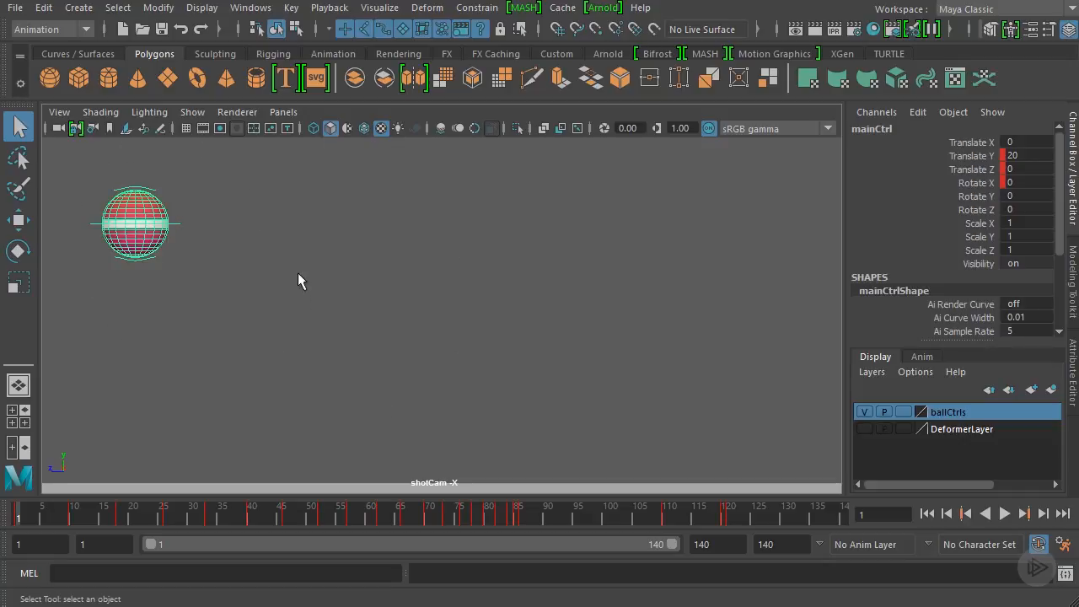
{"action": "left_click", "coordinate": [376, 9]}
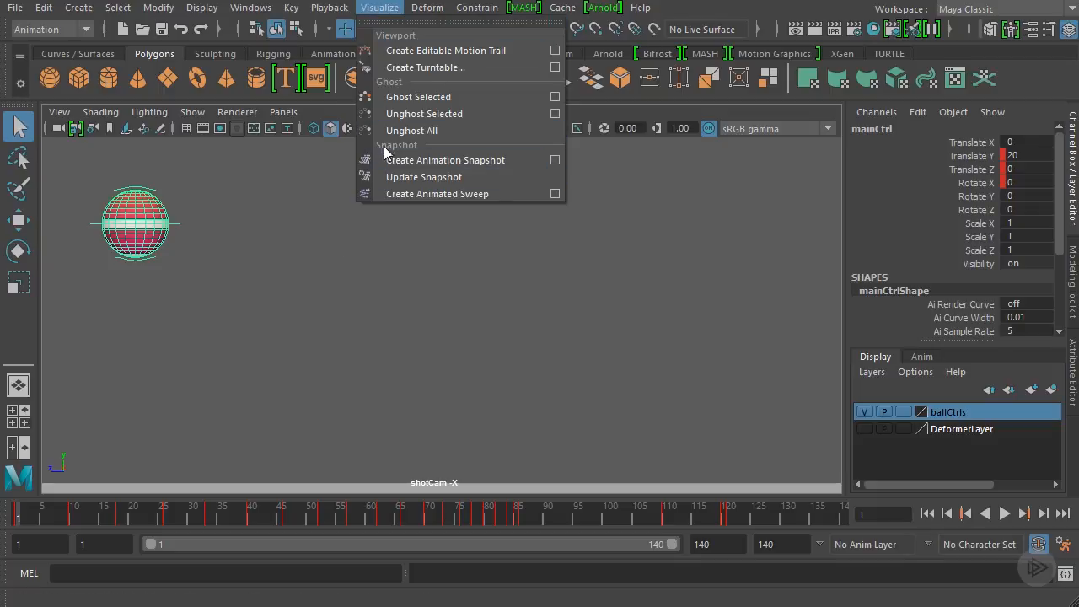
{"action": "left_click", "coordinate": [555, 160]}
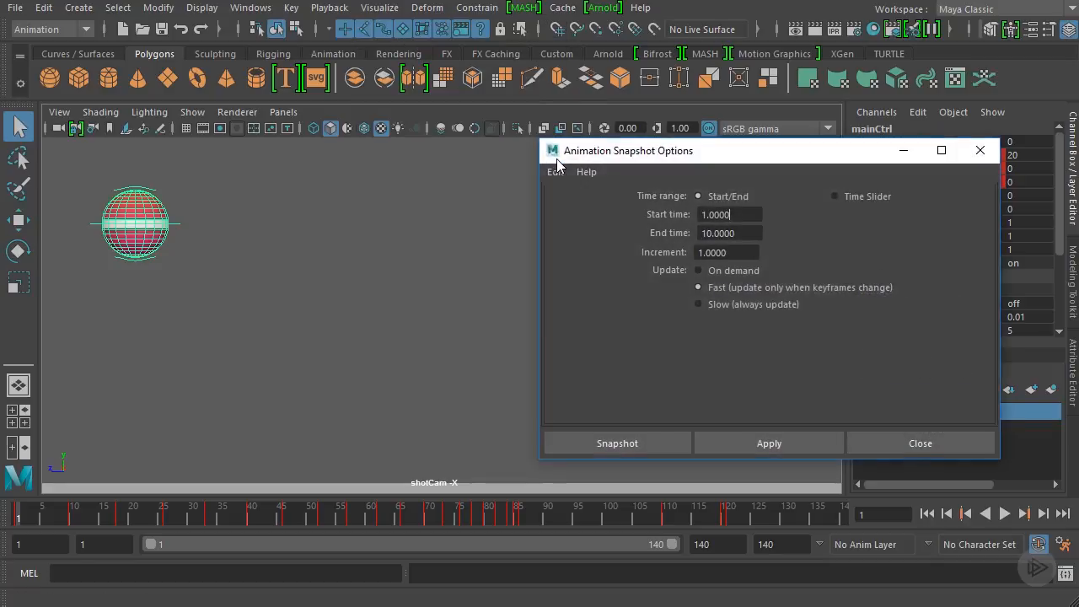
{"action": "left_click_drag", "start_coordinate": [727, 160], "coordinate": [653, 144]}
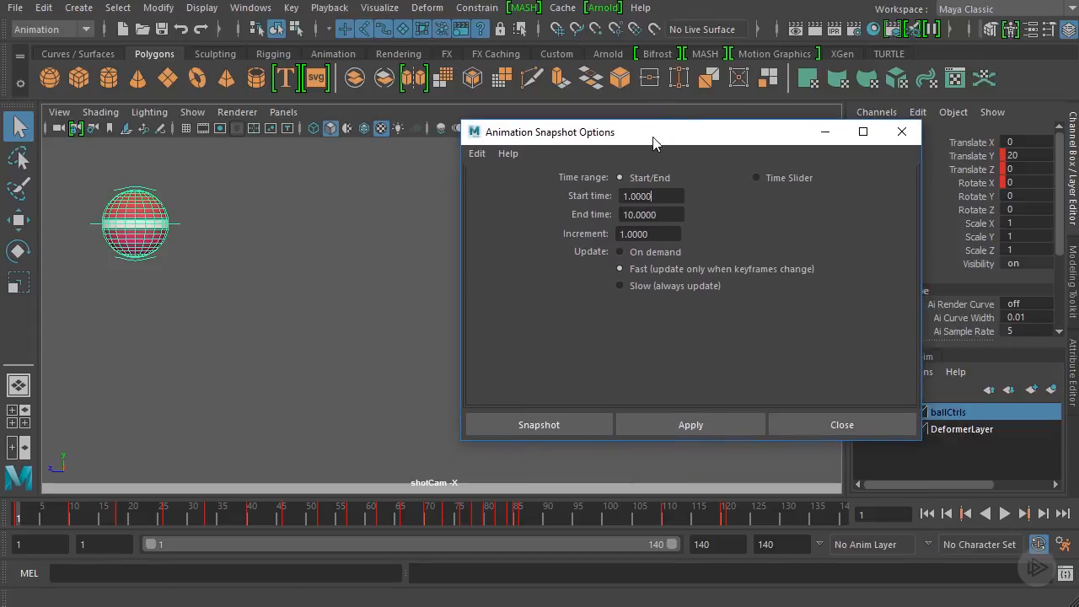
{"action": "left_click", "coordinate": [508, 154]}
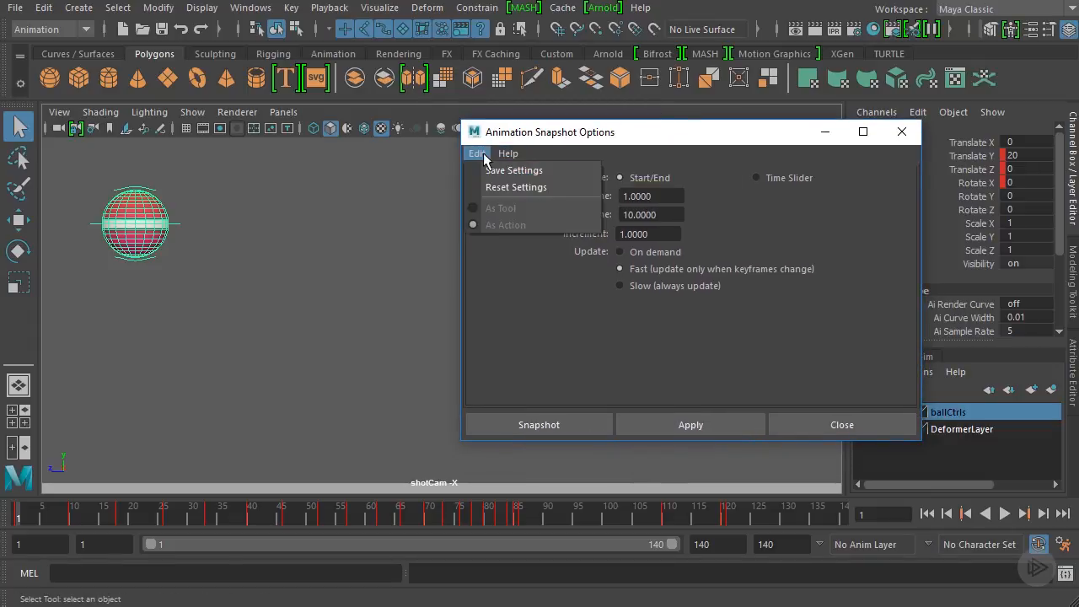
{"action": "left_click", "coordinate": [498, 185]}
{"action": "left_click_drag", "start_coordinate": [624, 139], "coordinate": [590, 125]}
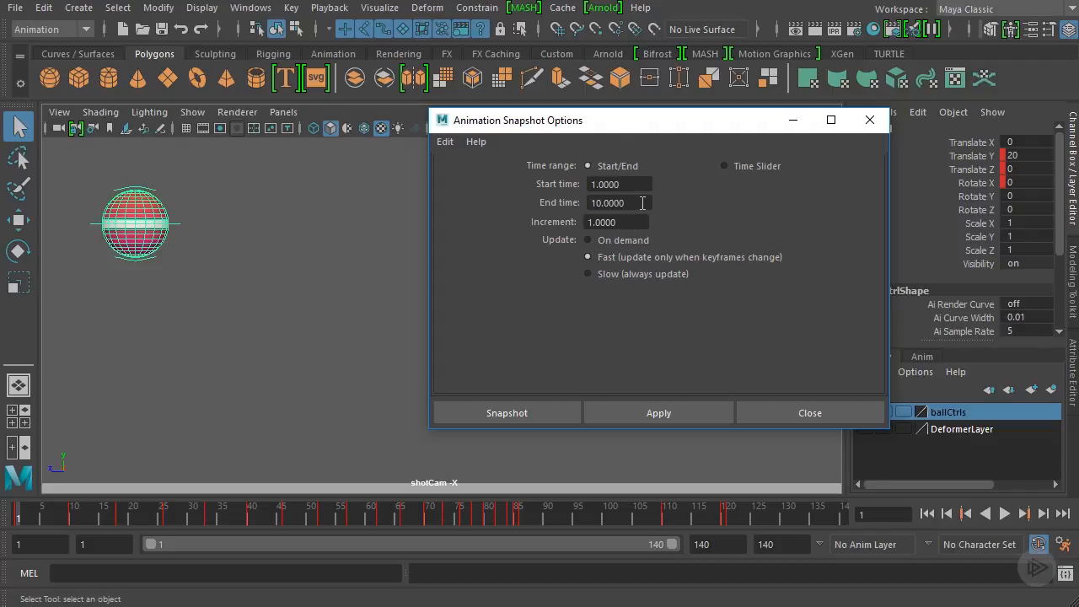
Set the end time to 121 and generate a snapshot of the ball with start time 1 and increment 1
{"action": "left_click_drag", "start_coordinate": [641, 185], "coordinate": [591, 206]}
{"action": "type", "text": "121"}
{"action": "left_click", "coordinate": [643, 183]}
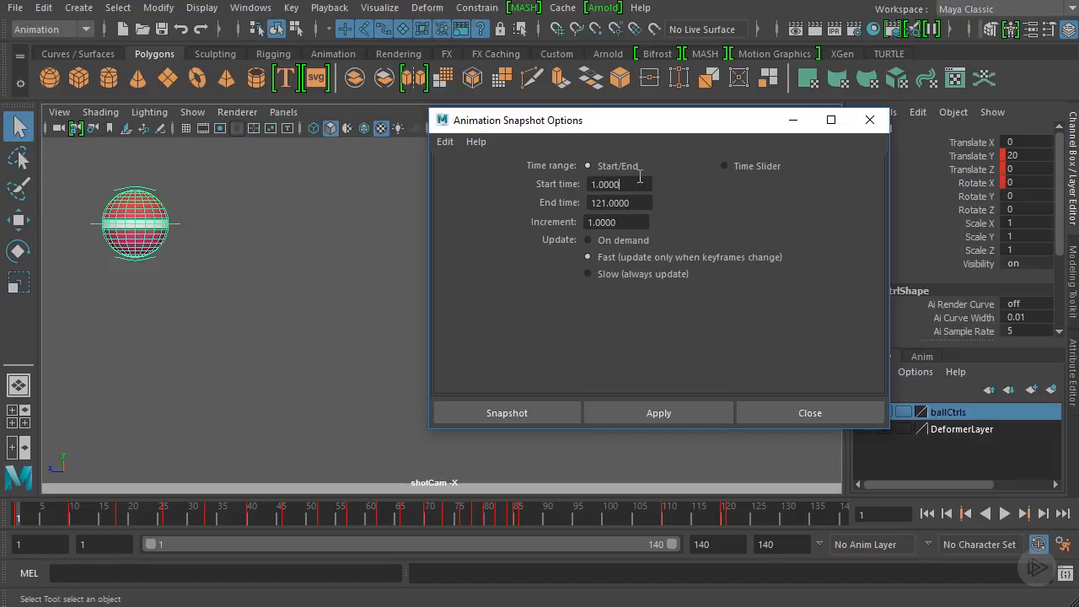
{"action": "left_click", "coordinate": [616, 222]}
{"action": "left_click", "coordinate": [650, 415]}
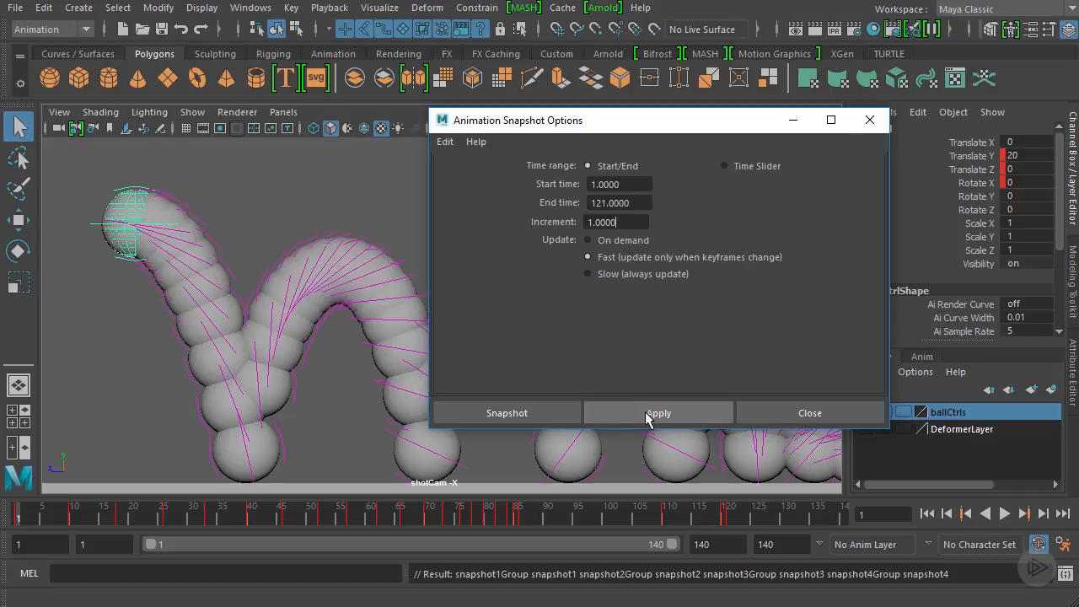
Play the animation to compare the moving ball with its snapshot trail, and return to frame 1
{"action": "scroll", "coordinate": [358, 244], "scroll_direction": "down", "scroll_amount": 2}
{"action": "middle_click_drag", "start_coordinate": [353, 228], "coordinate": [241, 233], "text": "alt"}
{"action": "scroll", "coordinate": [242, 232], "scroll_direction": "down", "scroll_amount": 2}
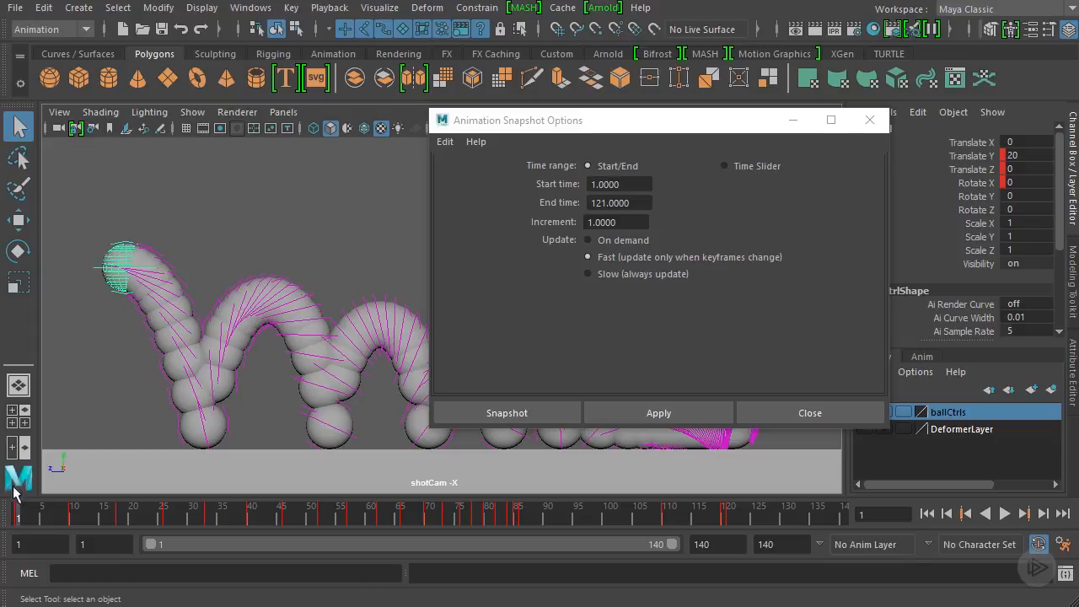
{"action": "key", "text": "alt+v"}
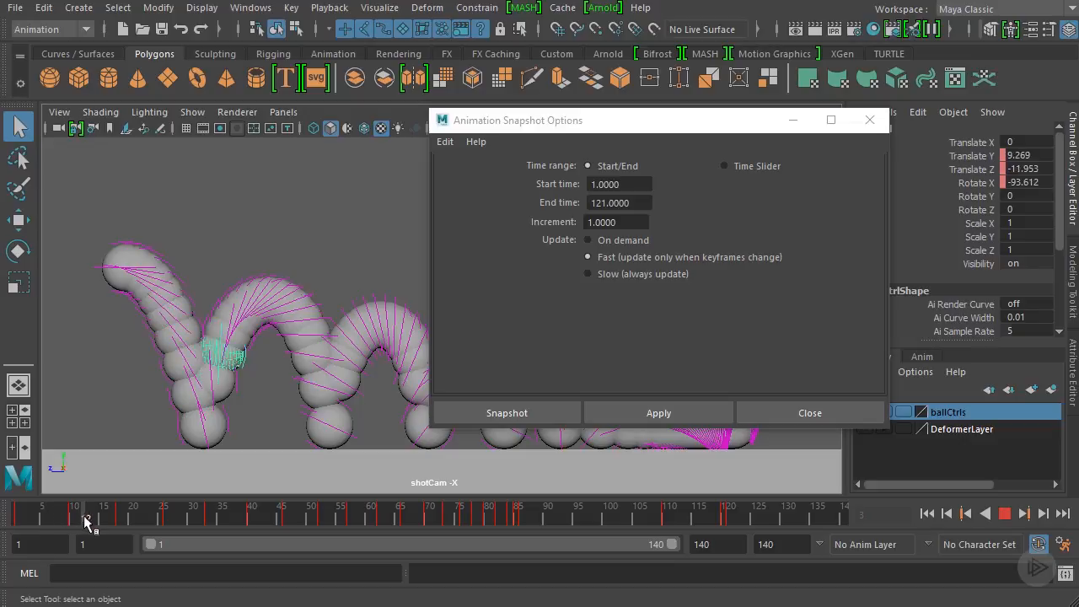
{"action": "key", "text": "alt+v"}
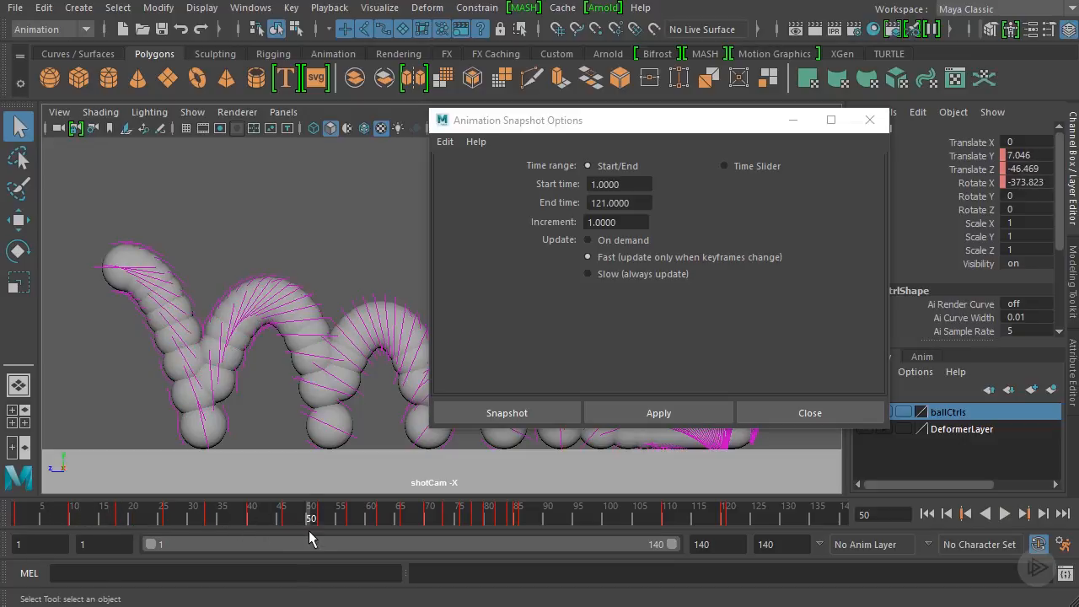
{"action": "scroll", "coordinate": [280, 300], "scroll_direction": "down", "scroll_amount": 2}
{"action": "middle_click_drag", "start_coordinate": [368, 375], "coordinate": [183, 373], "text": "alt"}
{"action": "key", "text": "alt+v"}
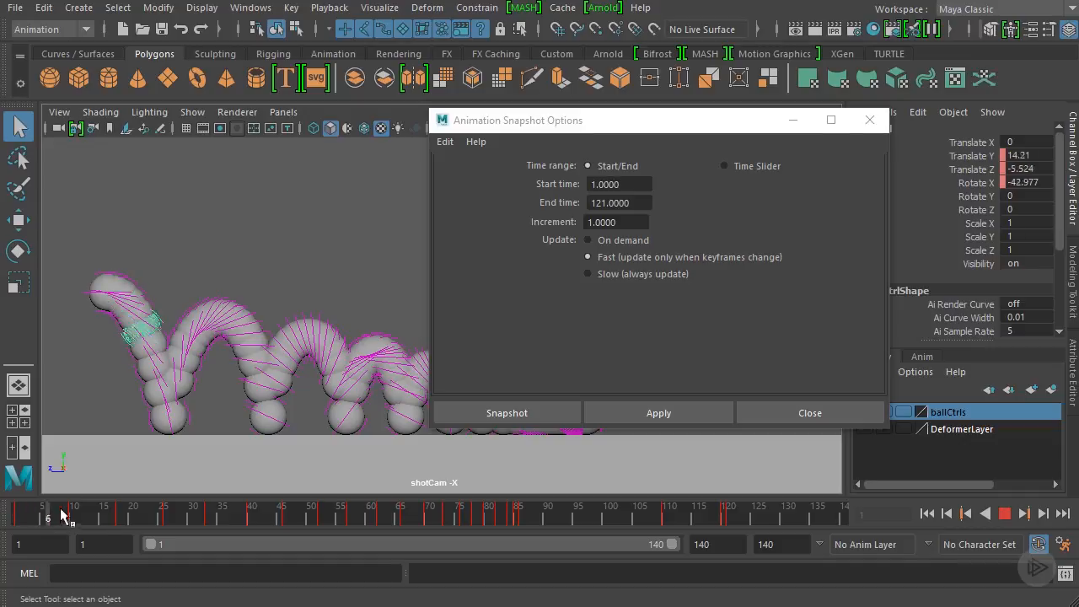
{"action": "left_click", "coordinate": [14, 518]}
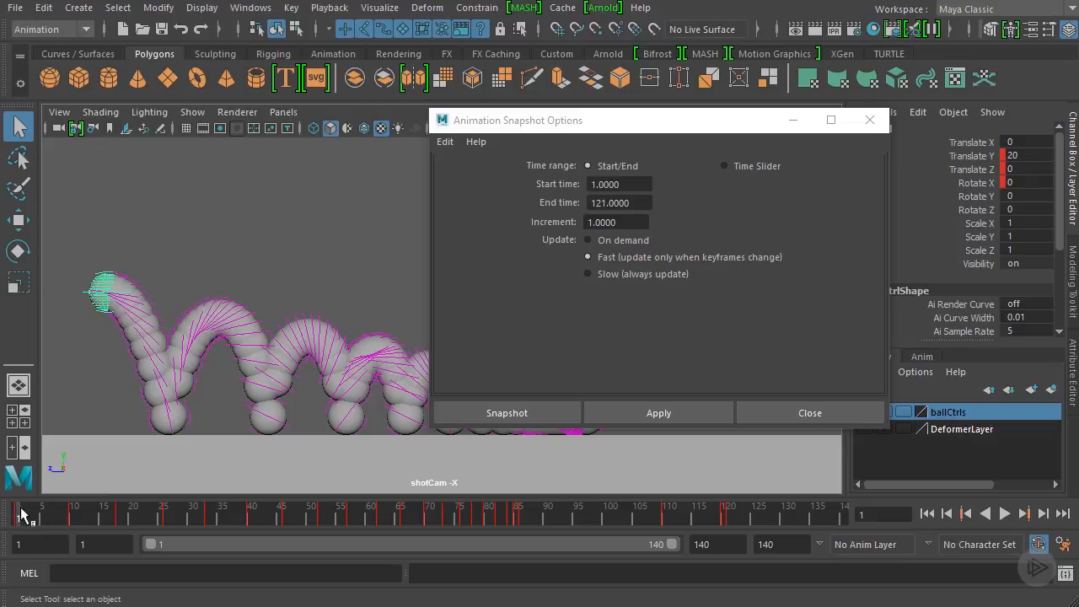
Scrub back and forth through the timeline to examine the spacing of the ball's bounces, finishing at frame 1
{"action": "key", "text": "alt+v"}
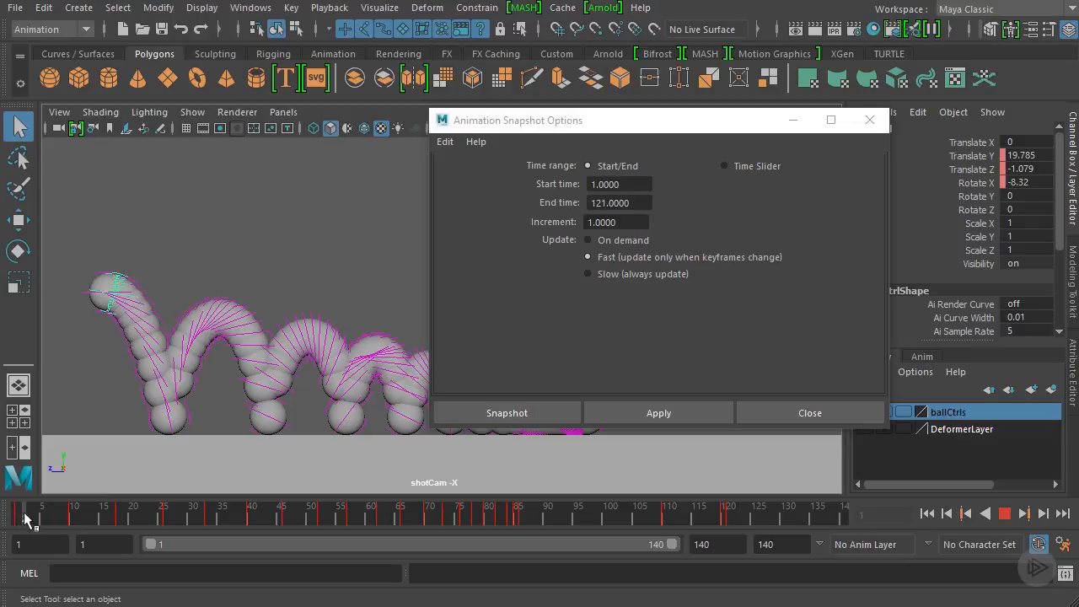
{"action": "mouse_move", "coordinate": [25, 520]}
{"action": "left_mouse_down"}
{"action": "mouse_move", "coordinate": [143, 529]}
{"action": "mouse_move", "coordinate": [334, 521]}
{"action": "left_mouse_up"}
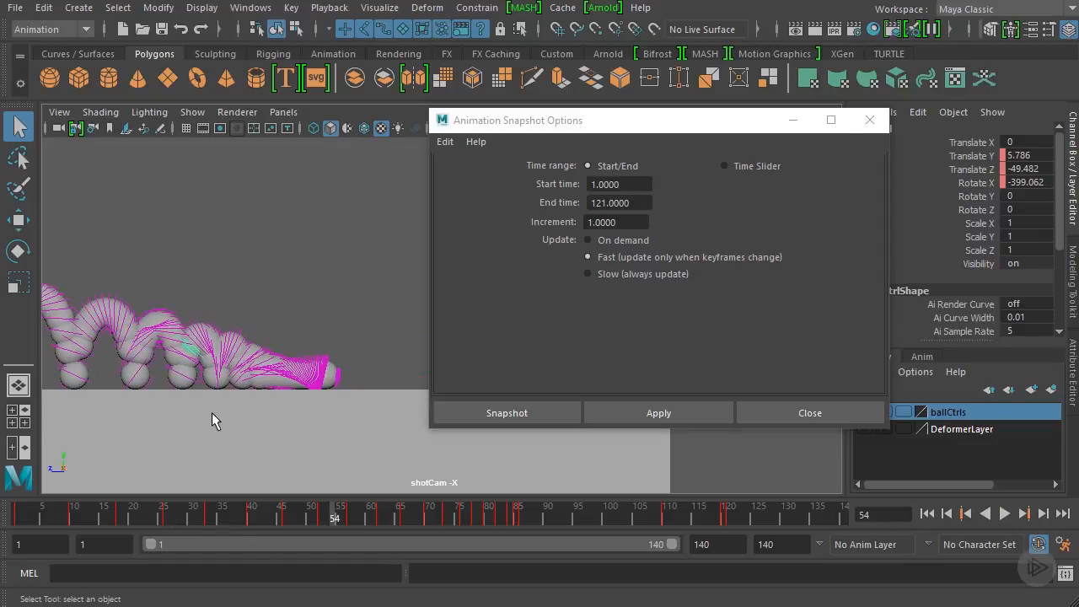
{"action": "middle_click_drag", "start_coordinate": [178, 318], "coordinate": [206, 326], "text": "alt"}
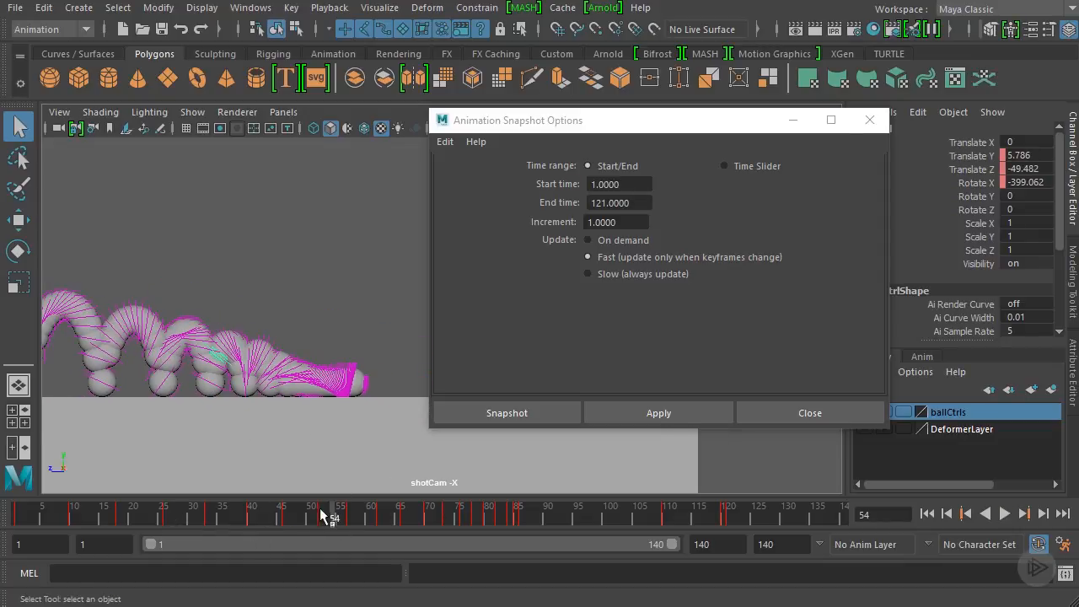
{"action": "mouse_move", "coordinate": [323, 515]}
{"action": "left_mouse_down"}
{"action": "mouse_move", "coordinate": [306, 520]}
{"action": "mouse_move", "coordinate": [444, 525]}
{"action": "mouse_move", "coordinate": [437, 517]}
{"action": "left_mouse_up"}
{"action": "scroll", "coordinate": [160, 379], "scroll_direction": "up", "scroll_amount": 5}
{"action": "middle_click_drag", "start_coordinate": [159, 380], "coordinate": [296, 292], "text": "alt"}
{"action": "left_click_drag", "start_coordinate": [413, 518], "coordinate": [226, 517]}
{"action": "middle_click_drag", "start_coordinate": [236, 338], "coordinate": [395, 382], "text": "alt"}
{"action": "left_click_drag", "start_coordinate": [158, 511], "coordinate": [16, 508]}
{"action": "scroll", "coordinate": [371, 186], "scroll_direction": "down", "scroll_amount": 2}
{"action": "middle_click_drag", "start_coordinate": [374, 183], "coordinate": [255, 214], "text": "alt"}
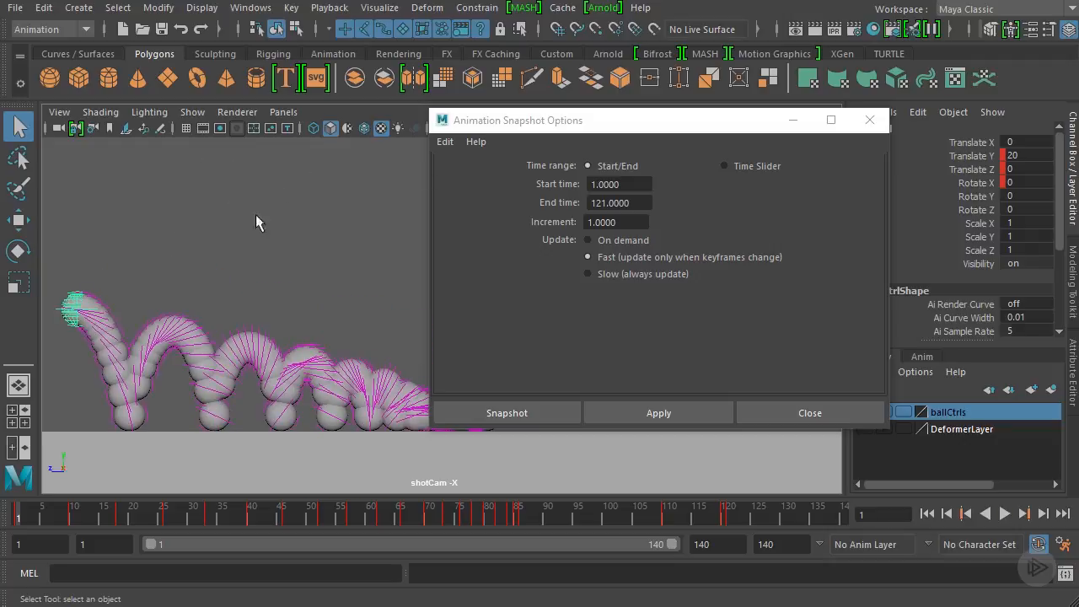
{"action": "middle_click_drag", "start_coordinate": [142, 233], "coordinate": [206, 247], "text": "alt"}
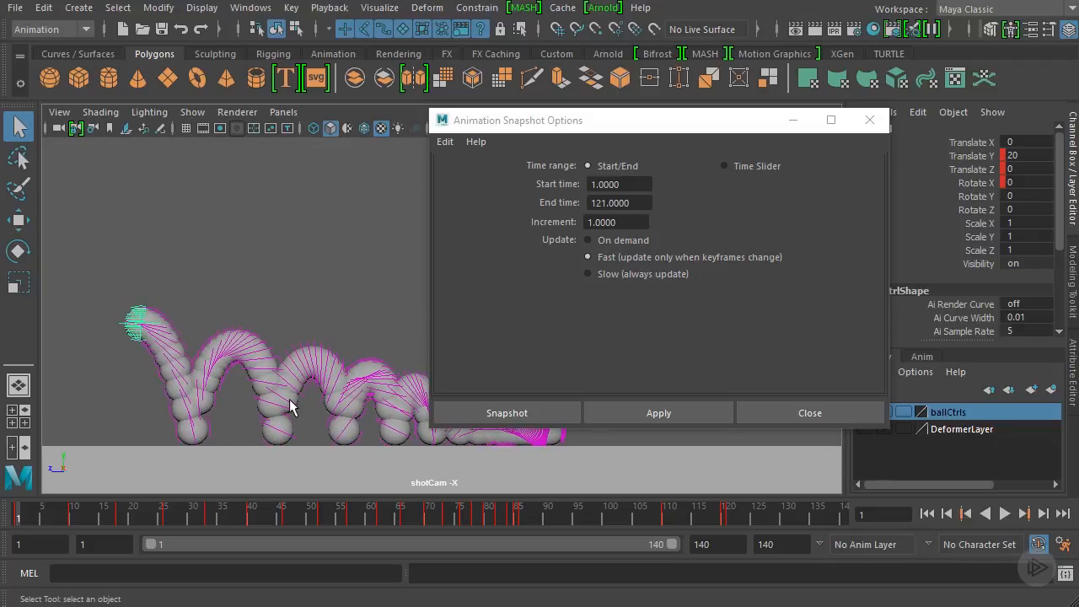
{"action": "middle_click_drag", "start_coordinate": [215, 392], "coordinate": [282, 328], "text": "alt"}
{"action": "scroll", "coordinate": [225, 262], "scroll_direction": "up", "scroll_amount": 2}
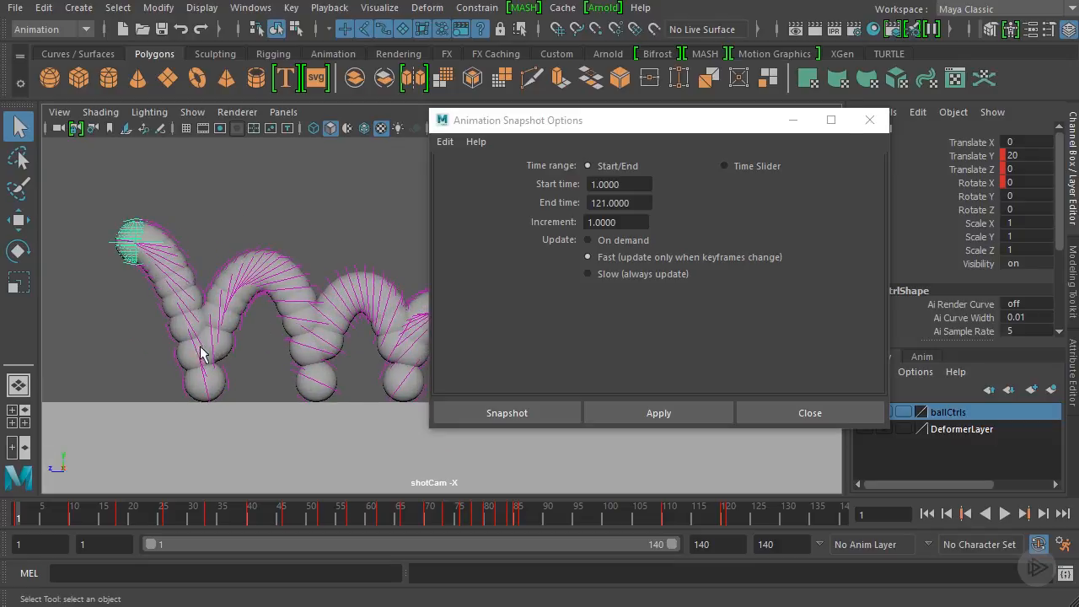
{"action": "middle_click_drag", "start_coordinate": [268, 316], "coordinate": [301, 365], "text": "alt"}
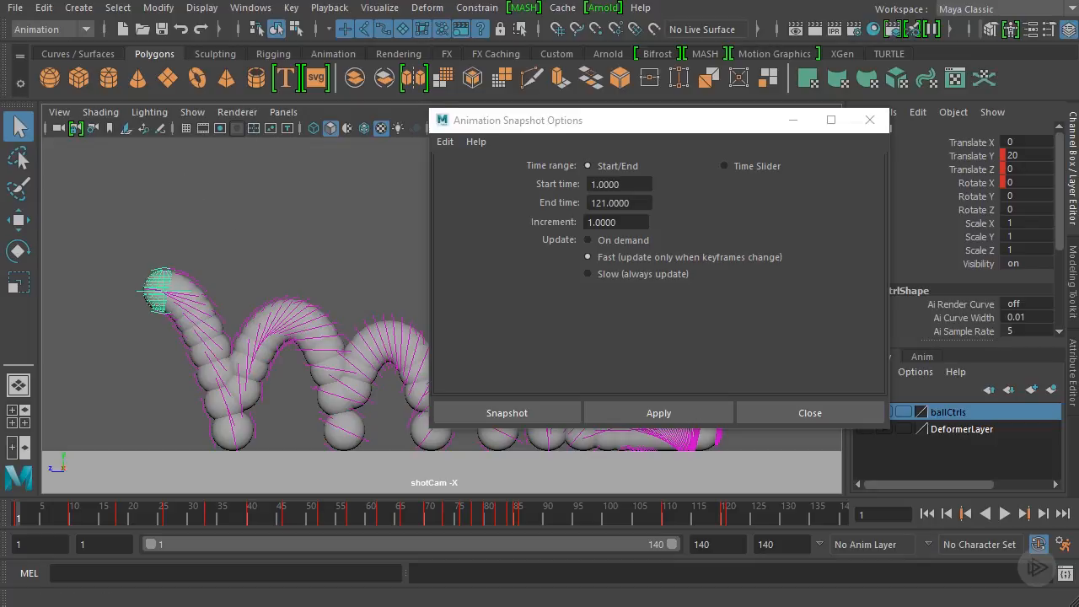
Open the Outliner and highlight individual snapshot groups to examine which part of the ball rig each one holds
{"action": "left_click", "coordinate": [250, 7]}
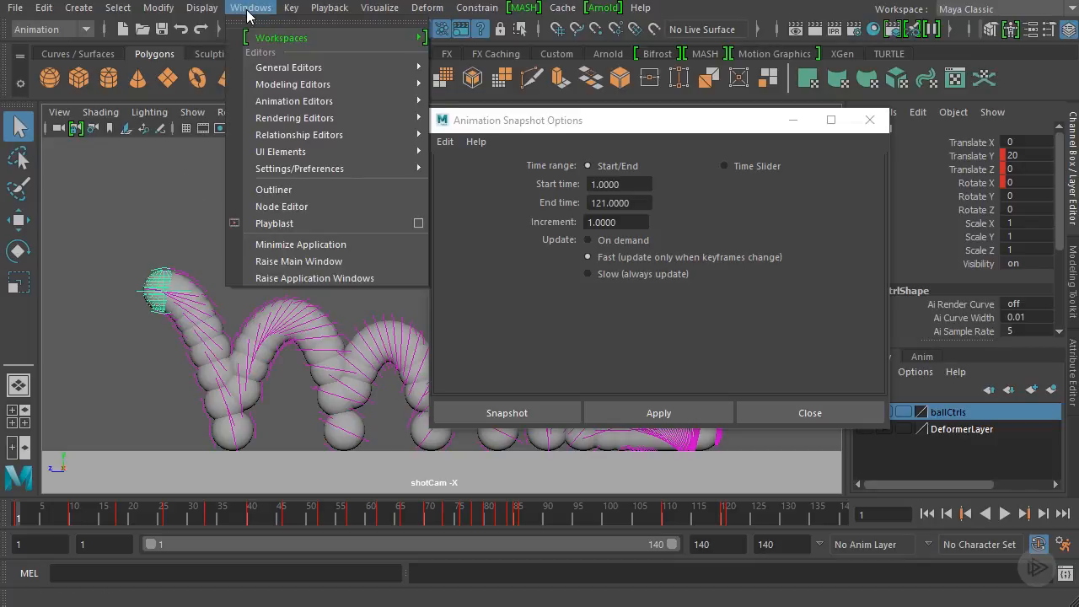
{"action": "left_click", "coordinate": [330, 190]}
{"action": "left_click_drag", "start_coordinate": [150, 83], "coordinate": [325, 102]}
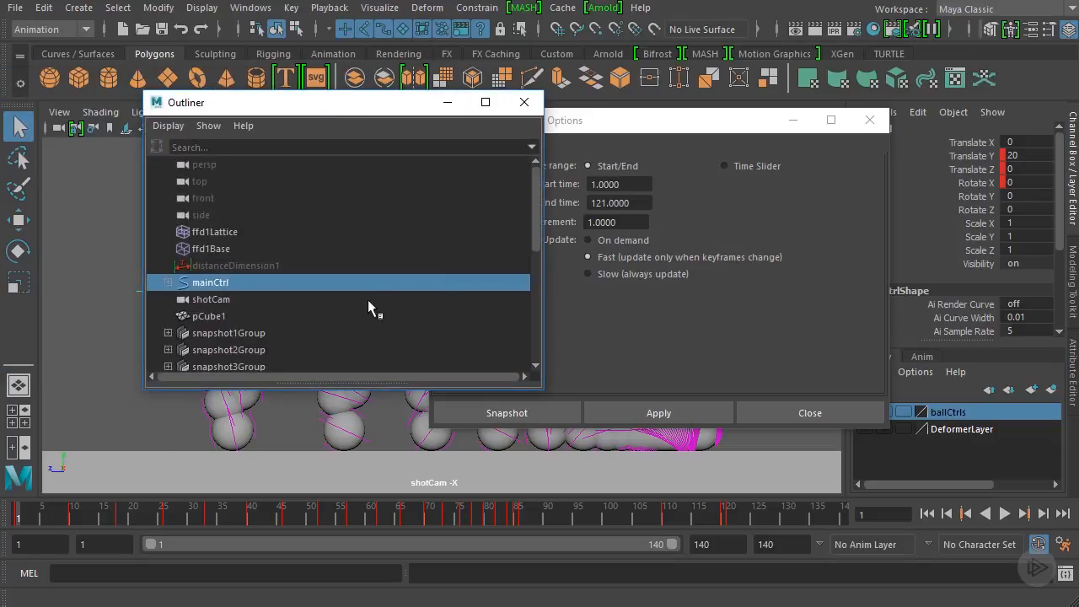
{"action": "scroll", "coordinate": [368, 299], "scroll_direction": "down", "scroll_amount": 3}
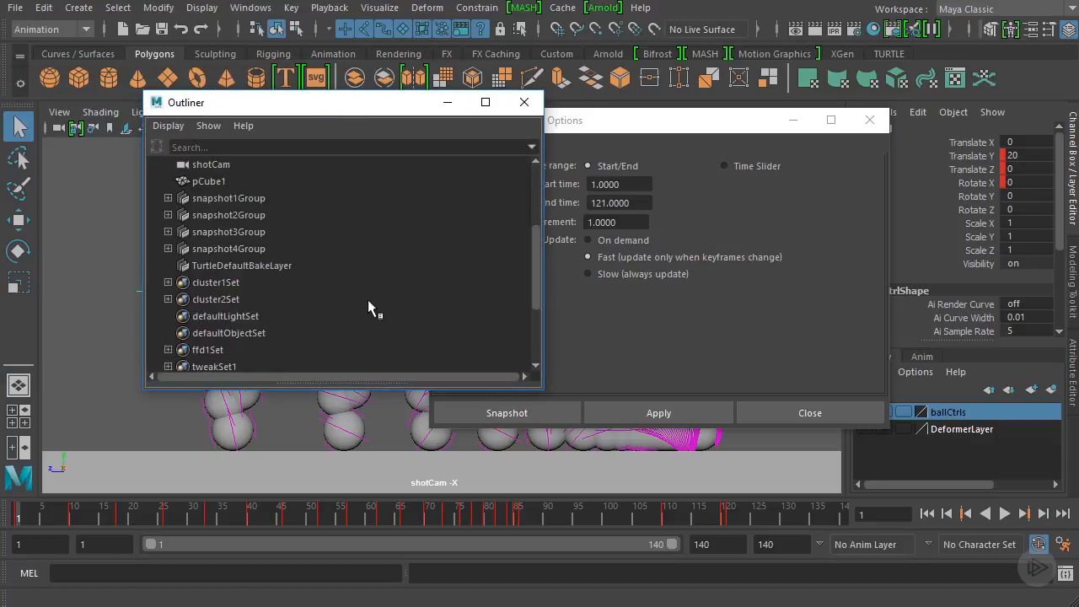
{"action": "left_click", "coordinate": [229, 199]}
{"action": "left_click_drag", "start_coordinate": [282, 110], "coordinate": [613, 173]}
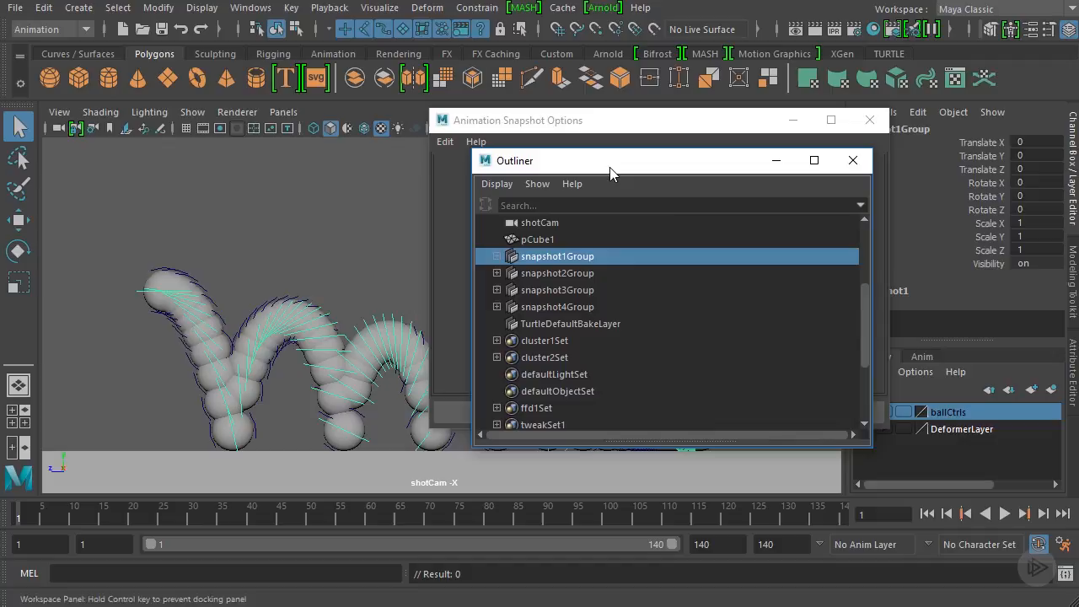
{"action": "left_click", "coordinate": [580, 290]}
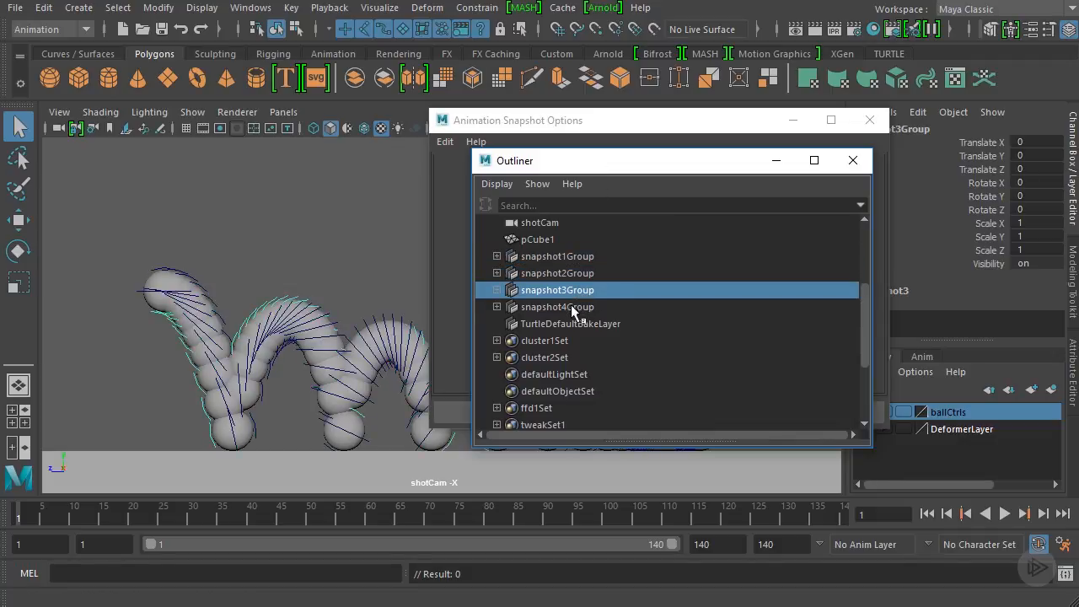
{"action": "left_click", "coordinate": [569, 307]}
Delete snapshot1Group through snapshot4Group from the scene
{"action": "left_click", "coordinate": [571, 262]}
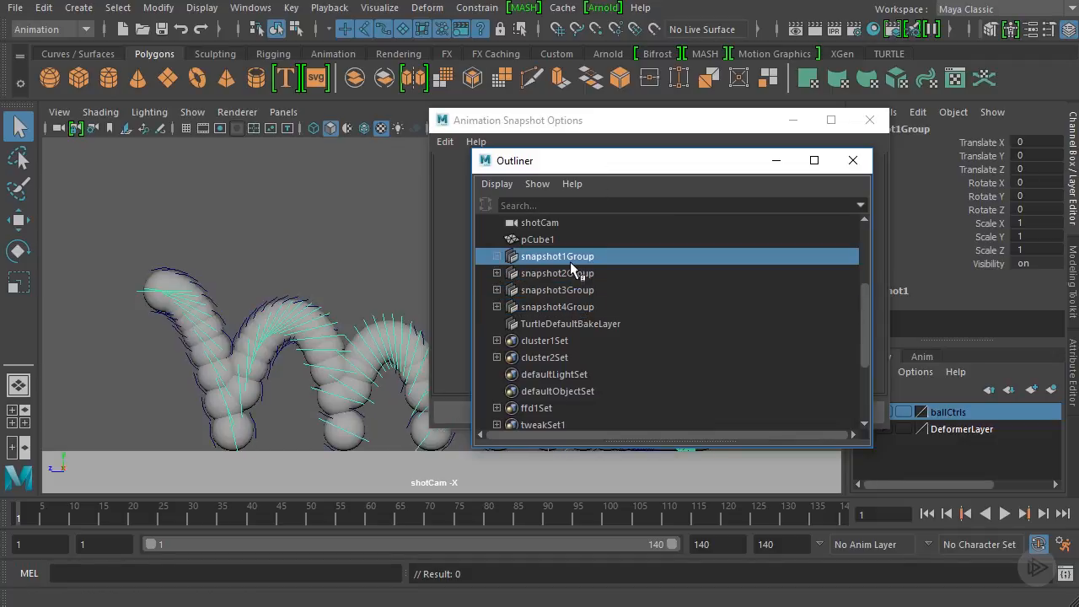
{"action": "left_click", "coordinate": [559, 306], "text": "shift"}
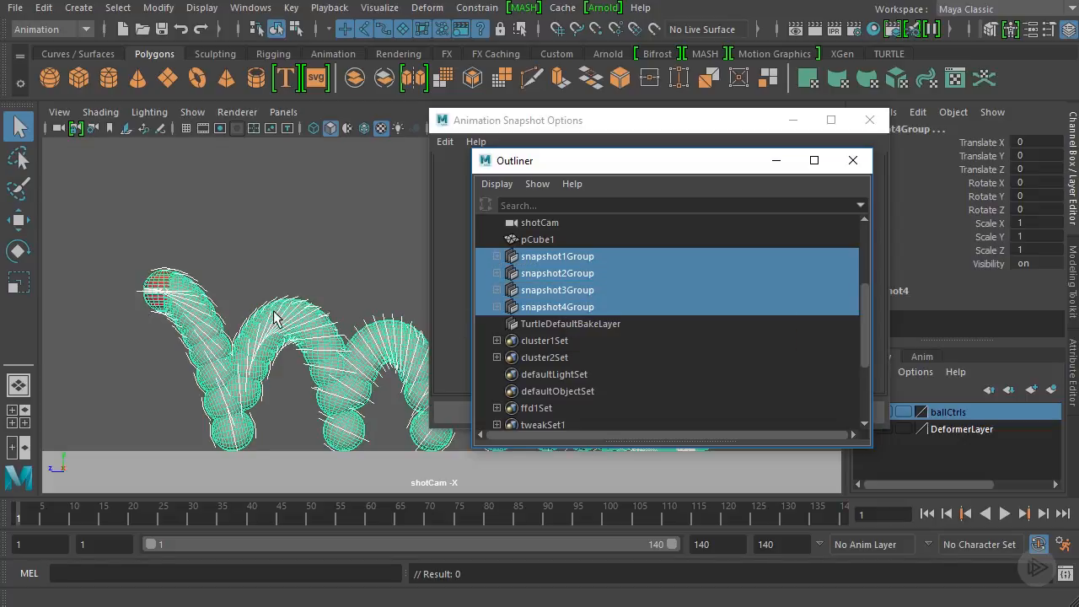
{"action": "key", "text": "Delete"}
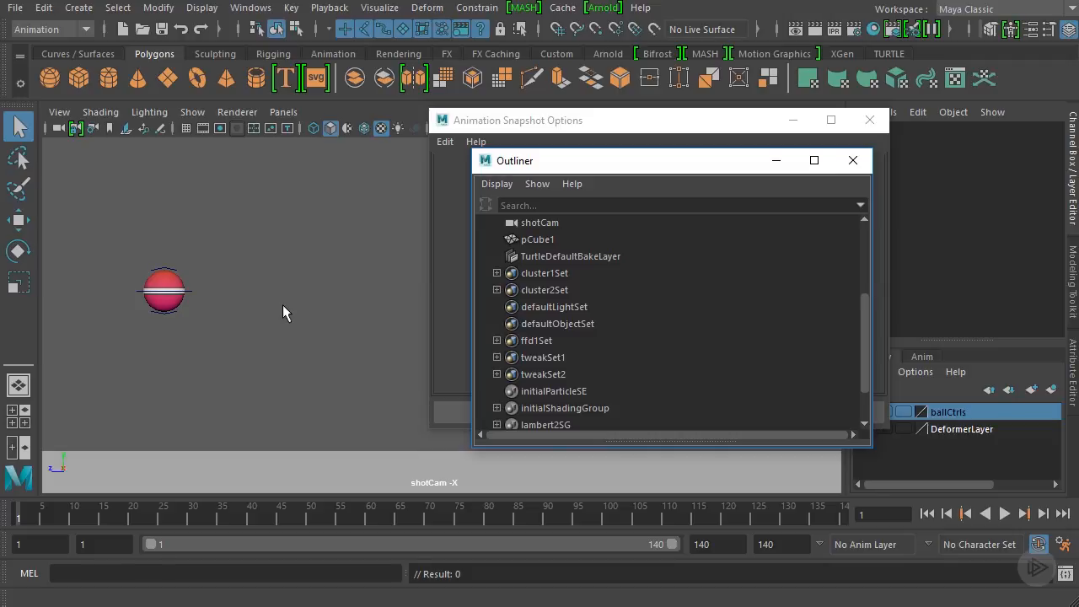
Generate a snapshot of the ball's main control with an increment of 5, and clear the windows away from the view
{"action": "left_click", "coordinate": [187, 294]}
{"action": "left_click_drag", "start_coordinate": [602, 171], "coordinate": [204, 164]}
{"action": "left_click", "coordinate": [598, 223]}
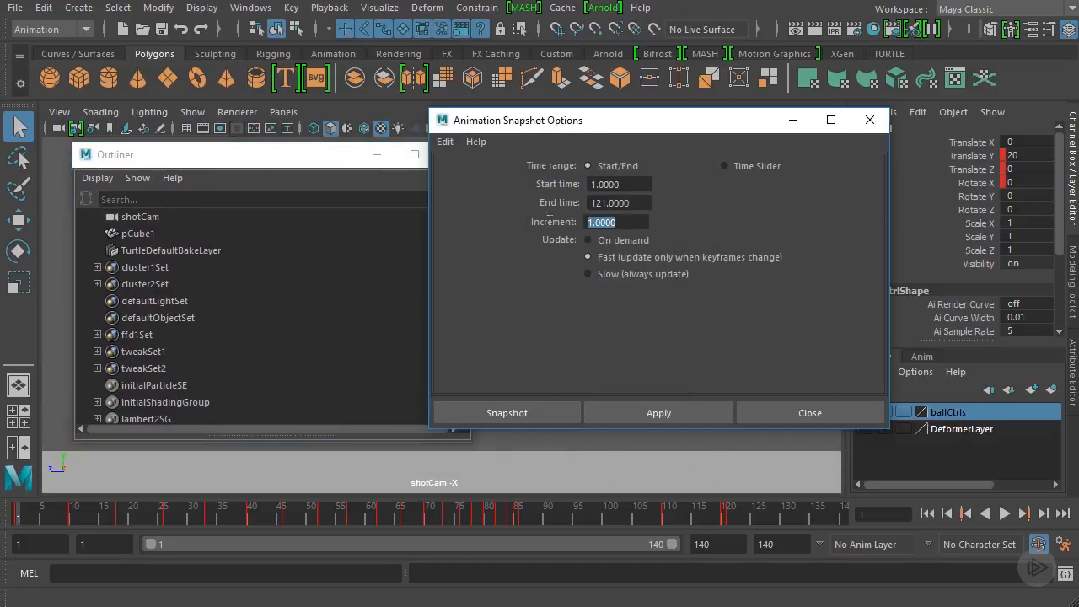
{"action": "type", "text": "5"}
{"action": "left_click", "coordinate": [682, 410]}
{"action": "mouse_move", "coordinate": [342, 162]}
{"action": "left_mouse_down"}
{"action": "mouse_move", "coordinate": [447, 170]}
{"action": "mouse_move", "coordinate": [683, 138]}
{"action": "mouse_move", "coordinate": [487, 387]}
{"action": "mouse_move", "coordinate": [329, 171]}
{"action": "mouse_move", "coordinate": [337, 167]}
{"action": "left_mouse_up"}
{"action": "left_click", "coordinate": [431, 164]}
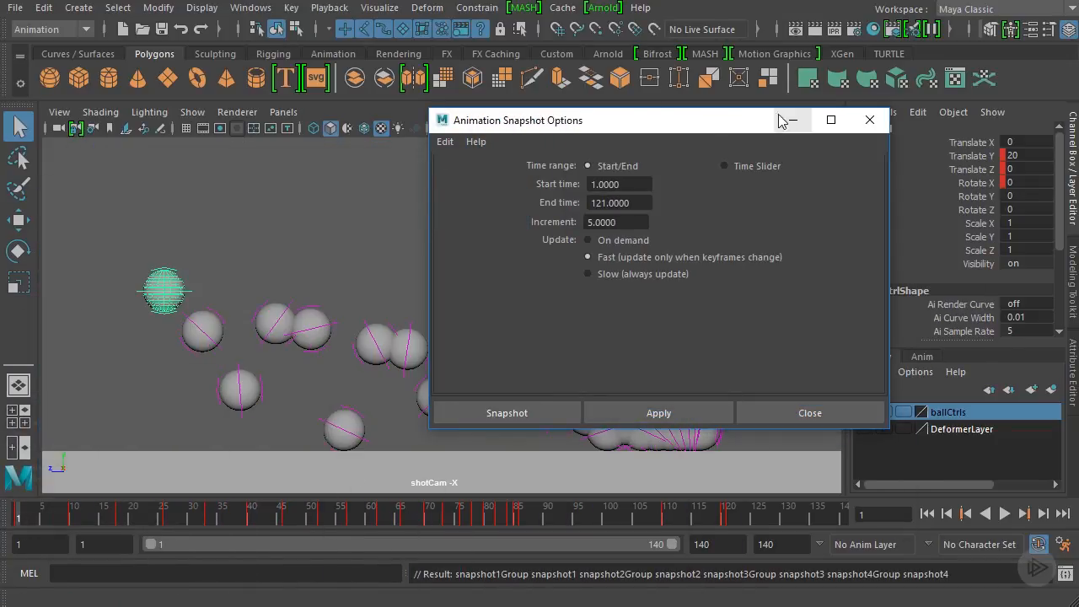
{"action": "left_click_drag", "start_coordinate": [704, 124], "coordinate": [896, 114]}
Play and scrub the animation to compare the ball with the five-frame snapshots, stopping at frame 60
{"action": "left_click_drag", "start_coordinate": [16, 521], "coordinate": [197, 506]}
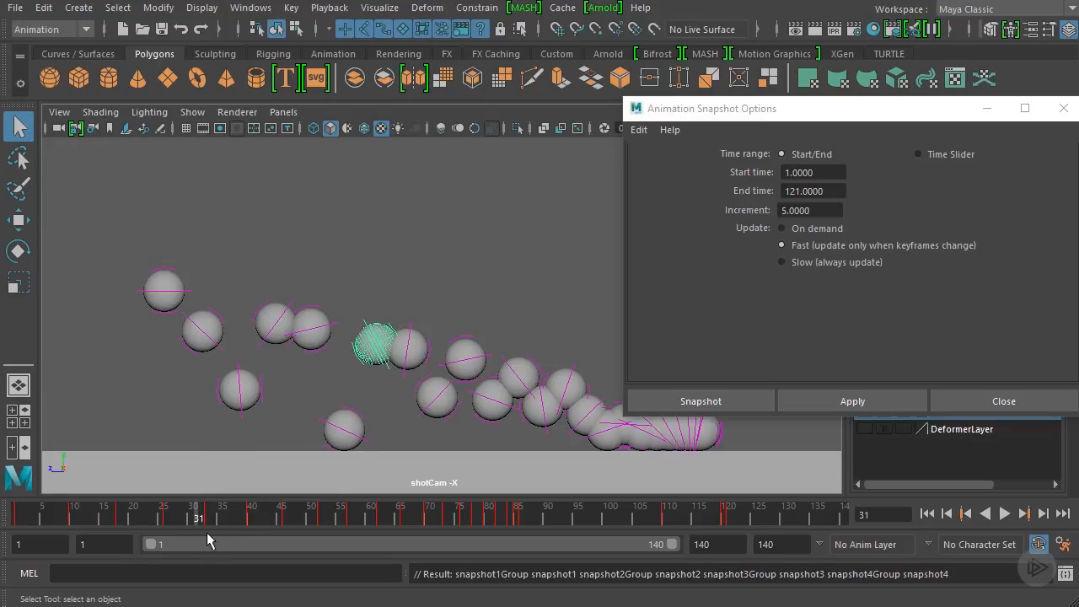
{"action": "key", "text": "alt+v"}
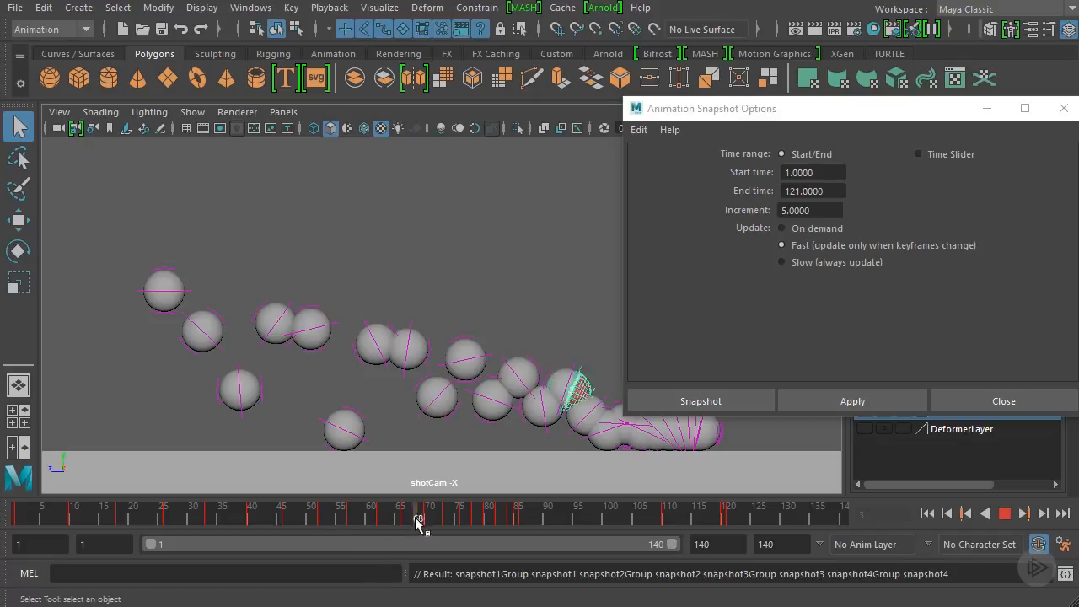
{"action": "left_click_drag", "start_coordinate": [487, 525], "coordinate": [371, 524]}
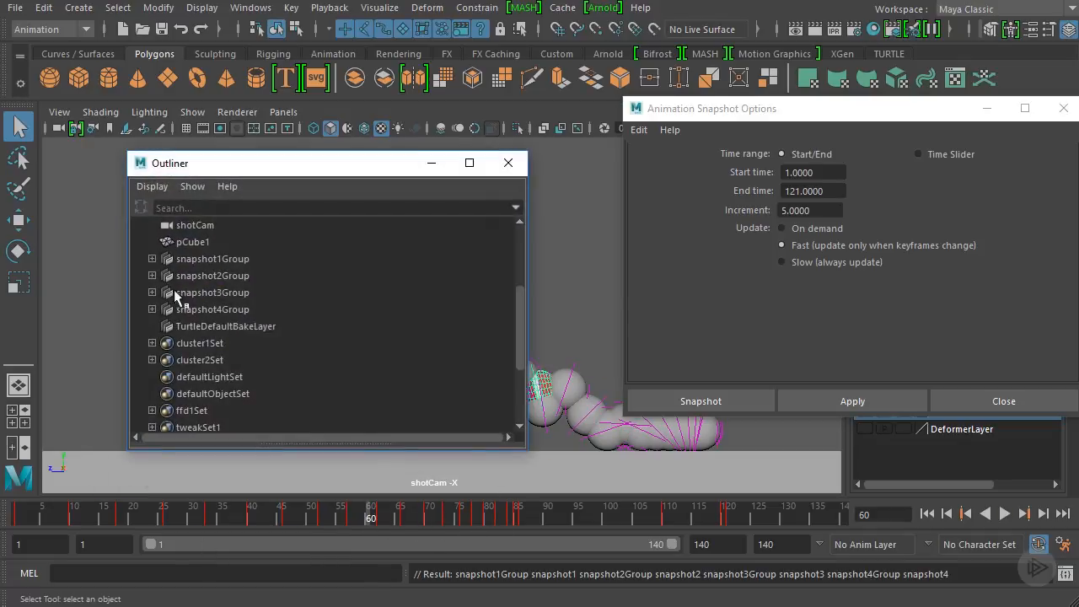
Delete the four snapshot groups made at increment 5 and minimize the Outliner
{"action": "left_click", "coordinate": [196, 260]}
{"action": "left_click", "coordinate": [249, 311], "text": "shift"}
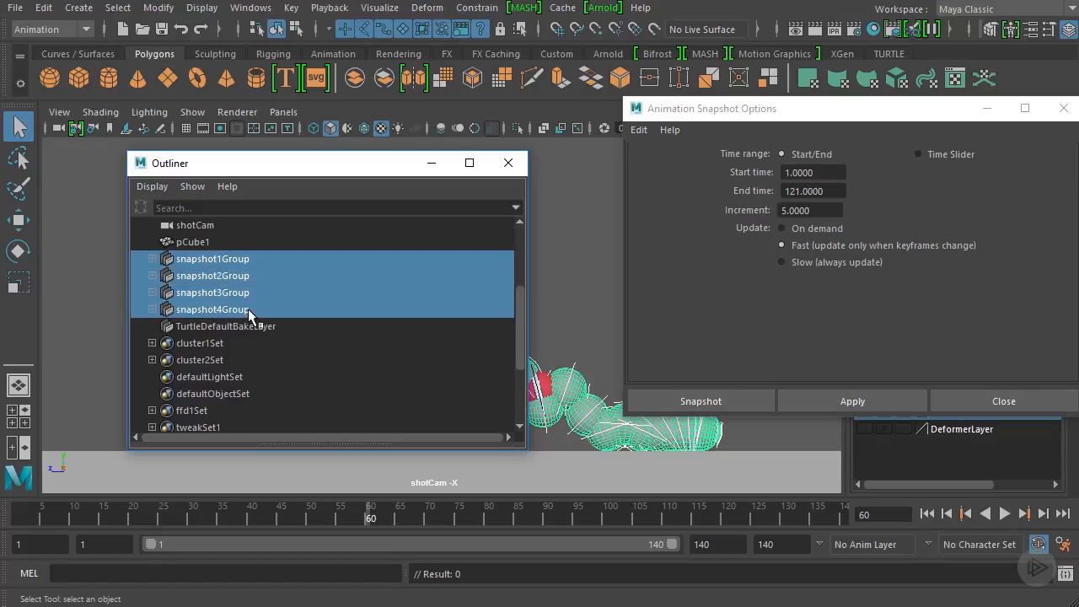
{"action": "key", "text": "Delete"}
{"action": "left_click", "coordinate": [431, 163]}
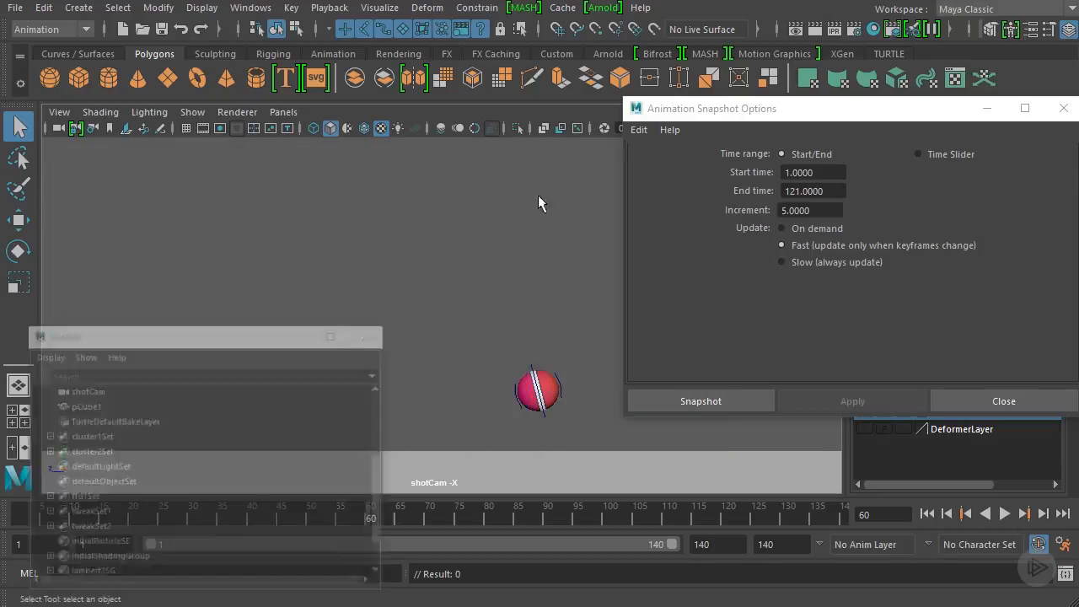
Generate a snapshot of the ball with an increment of 3 and return to frame 1
{"action": "left_click_drag", "start_coordinate": [814, 211], "coordinate": [780, 214]}
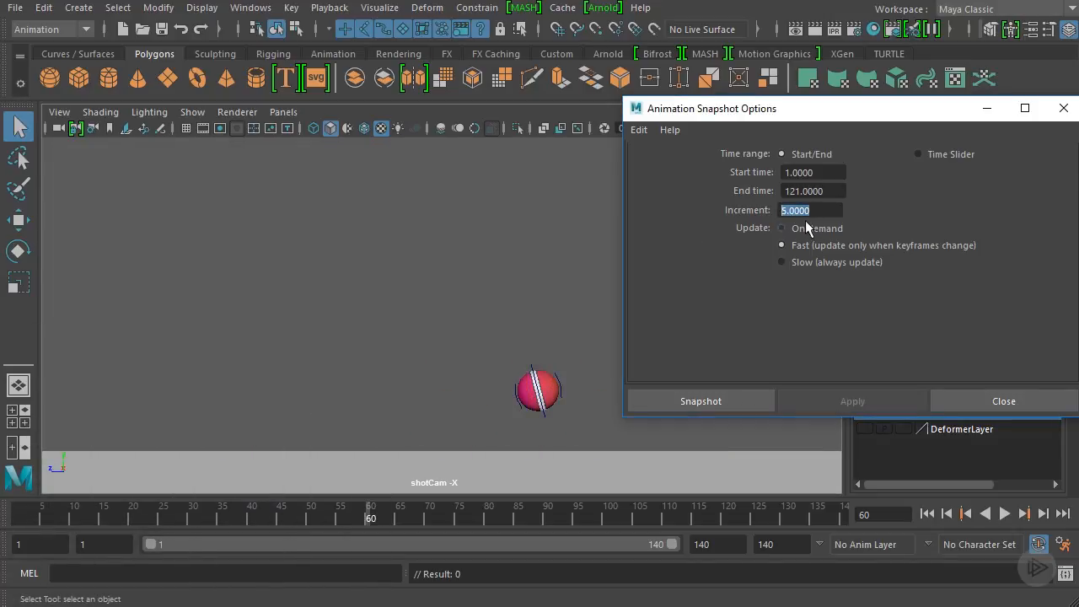
{"action": "type", "text": "3"}
{"action": "left_click", "coordinate": [853, 402]}
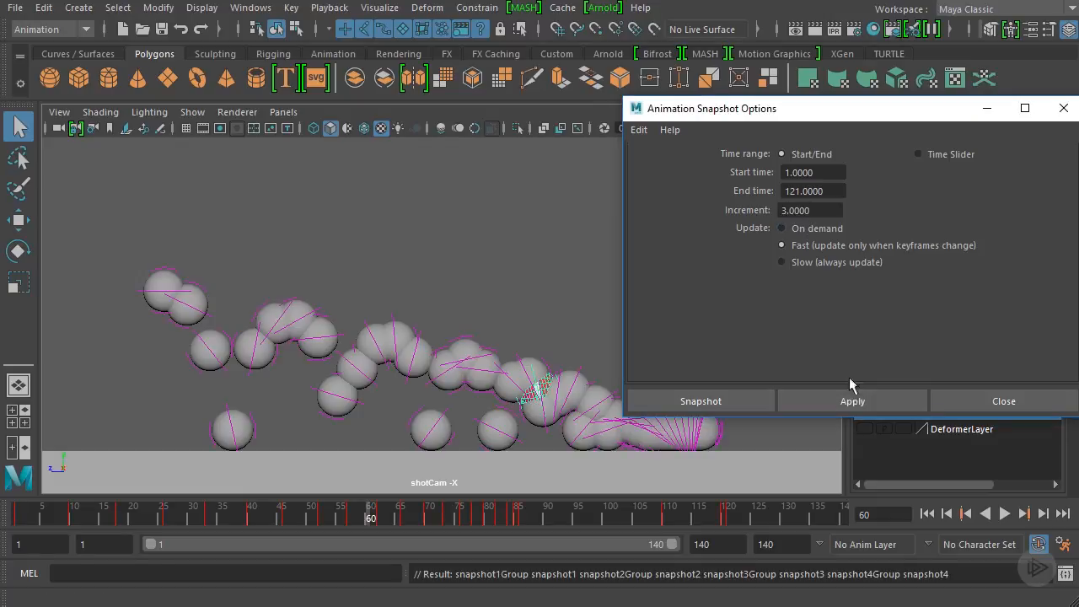
{"action": "mouse_move", "coordinate": [17, 508]}
{"action": "left_mouse_down"}
{"action": "mouse_move", "coordinate": [59, 500]}
{"action": "mouse_move", "coordinate": [133, 514]}
{"action": "mouse_move", "coordinate": [825, 544]}
{"action": "mouse_move", "coordinate": [15, 521]}
{"action": "left_mouse_up"}
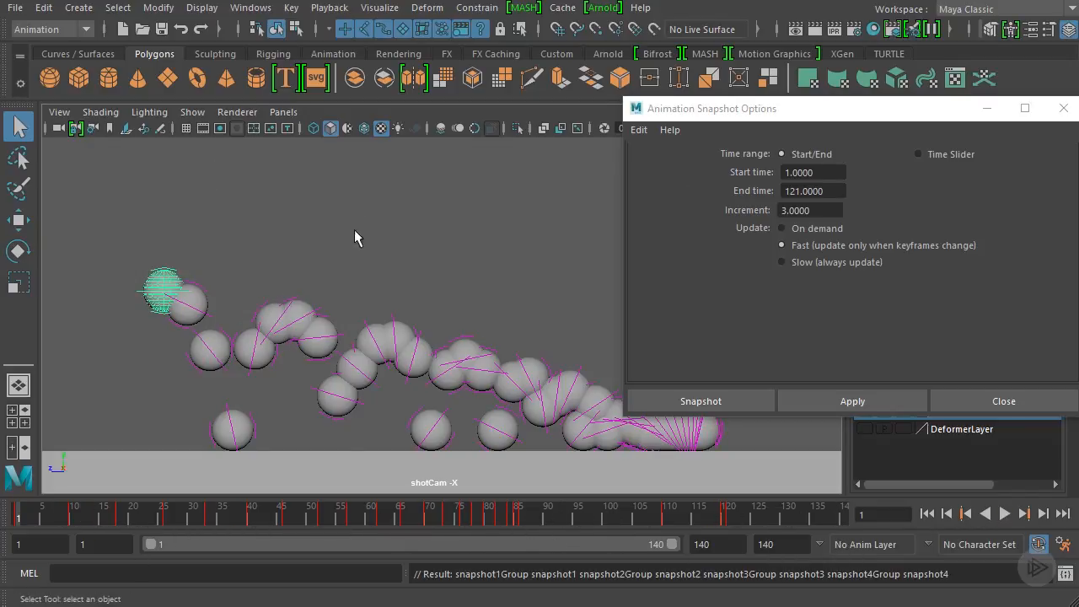